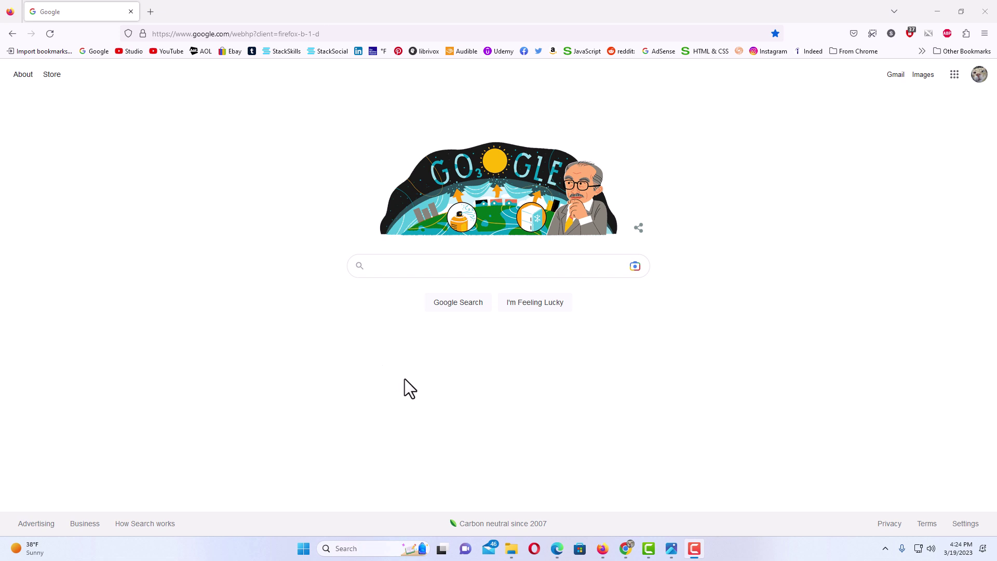
Drag the Mockingbird Township agenda PDF from the pics folder into Firefox's PDF viewer.
left_click(510, 548)
left_click_drag(485, 108, 535, 123)
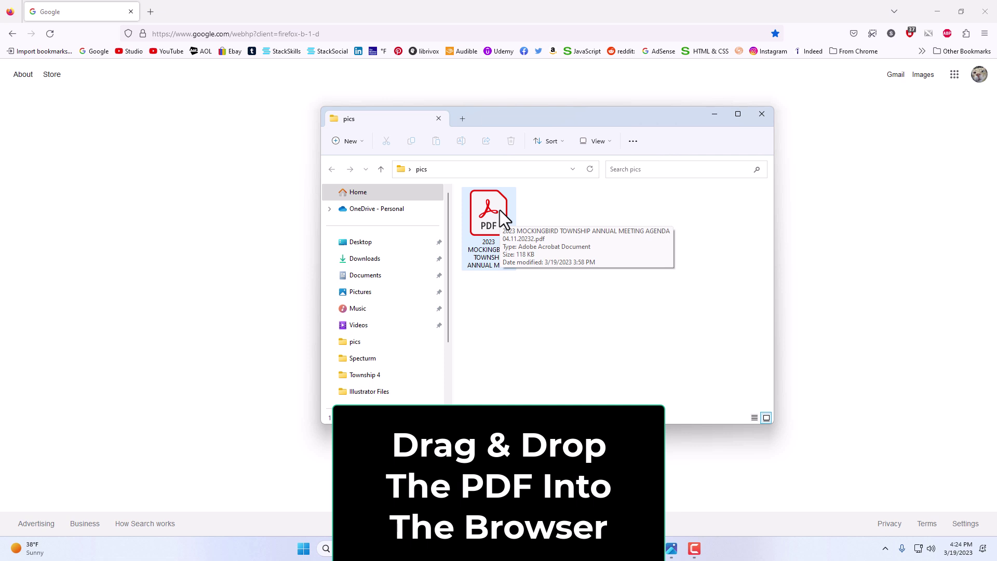
left_click_drag(500, 210, 239, 188)
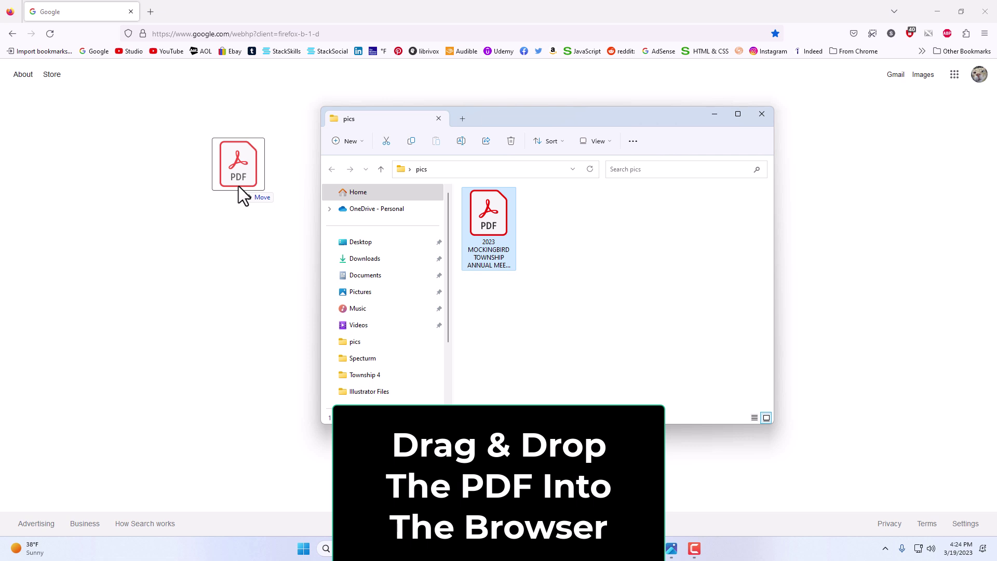
left_click_drag(239, 187, 238, 187)
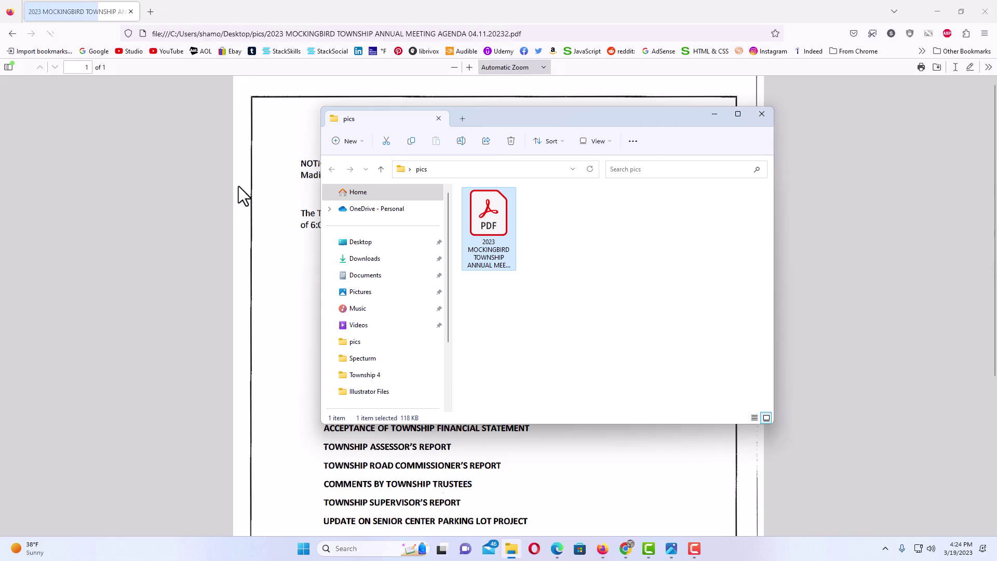
left_click(200, 191)
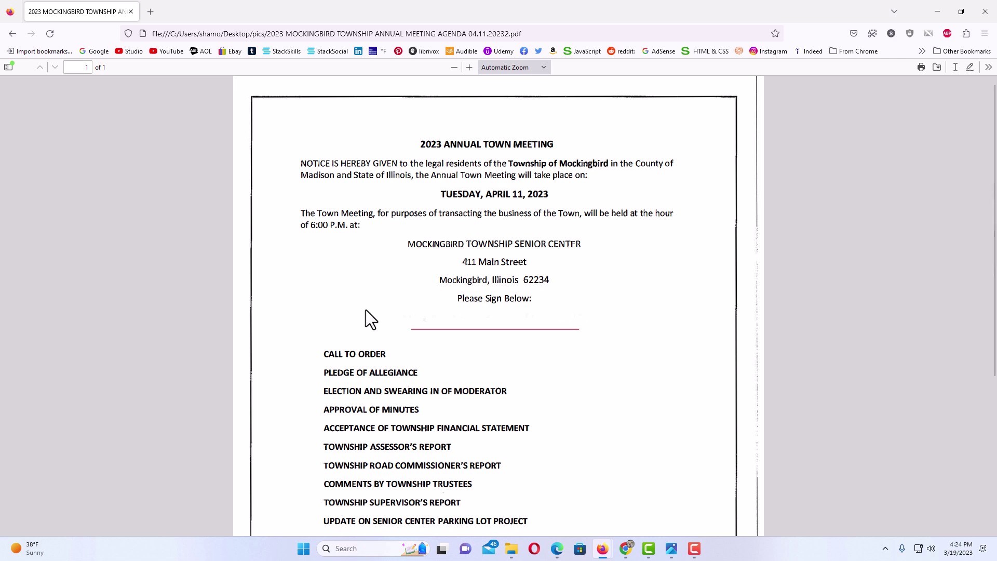
left_click(512, 549)
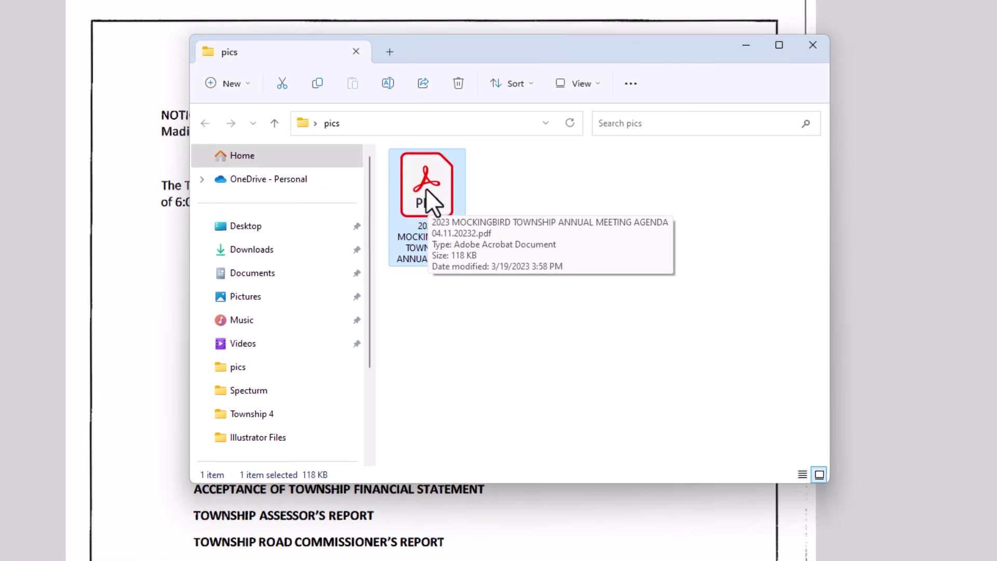
right_click(426, 190)
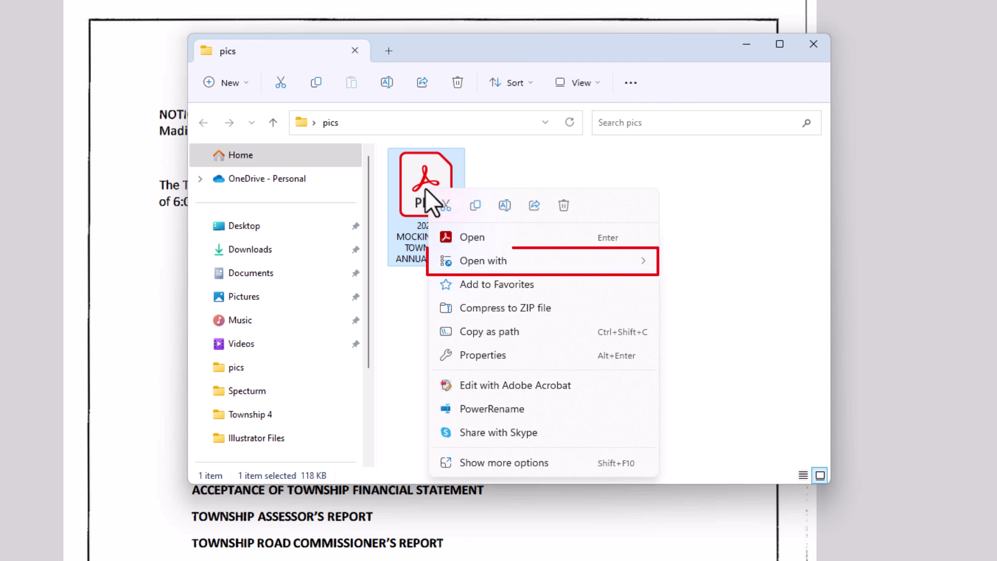
mouse_move(508, 262)
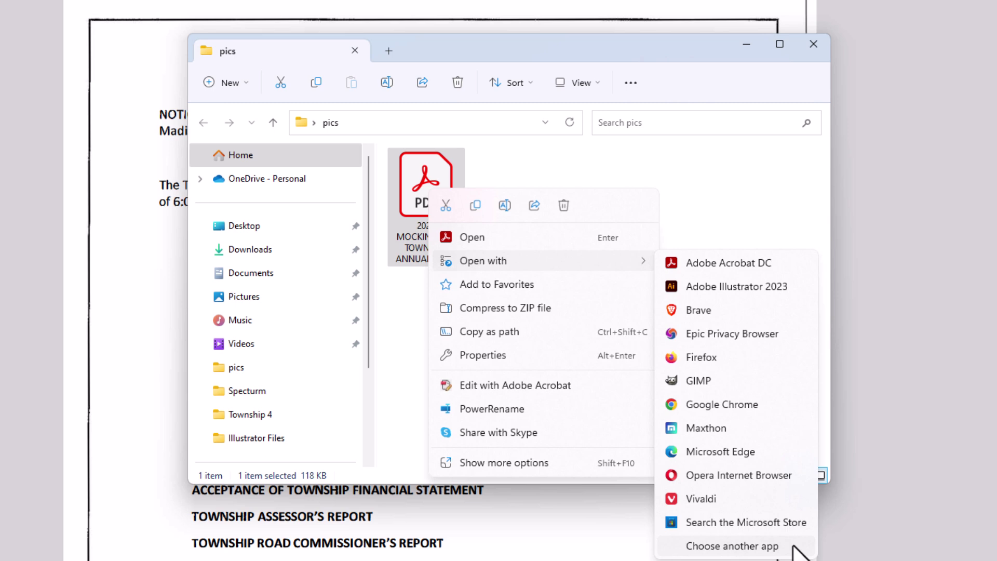
left_click(690, 51)
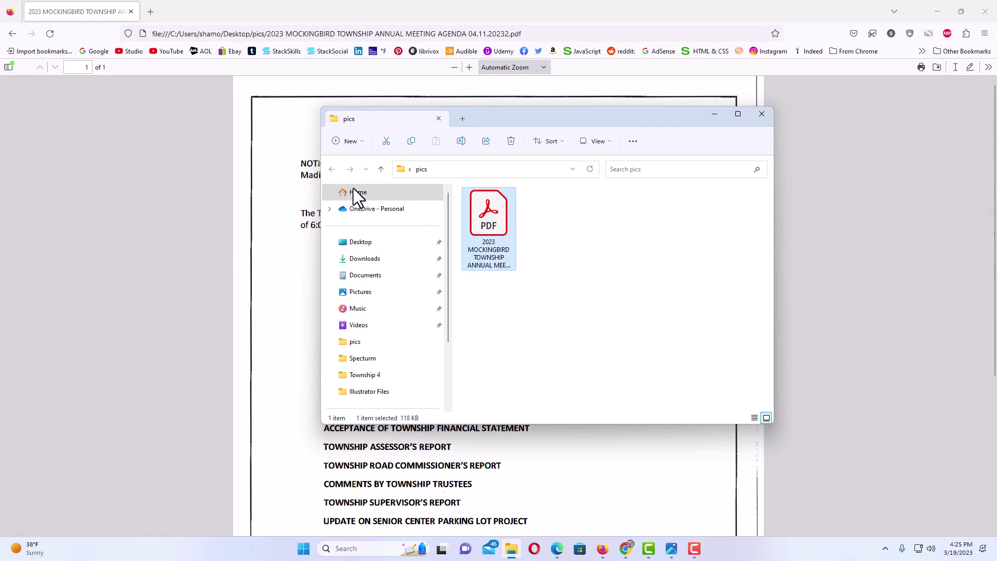
left_click(714, 114)
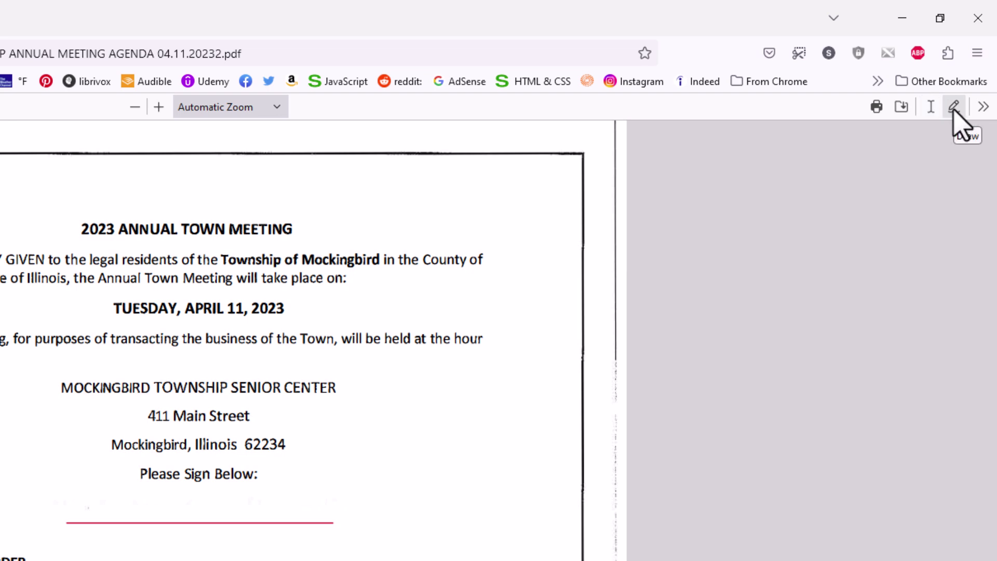
left_click(983, 110)
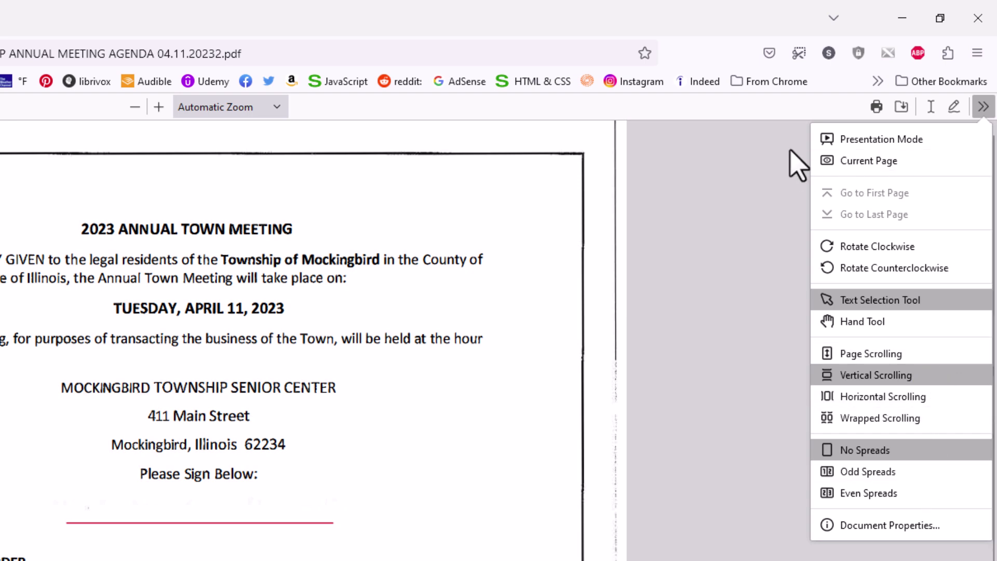
left_click(797, 161)
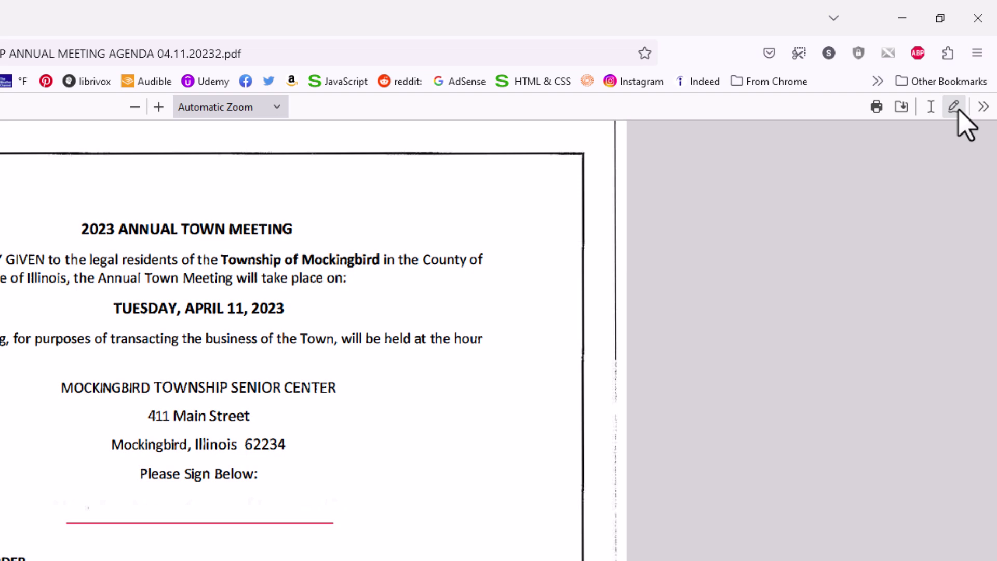
Turn on the PDF viewer's Draw tool, keeping the ink colour black.
left_click(955, 109)
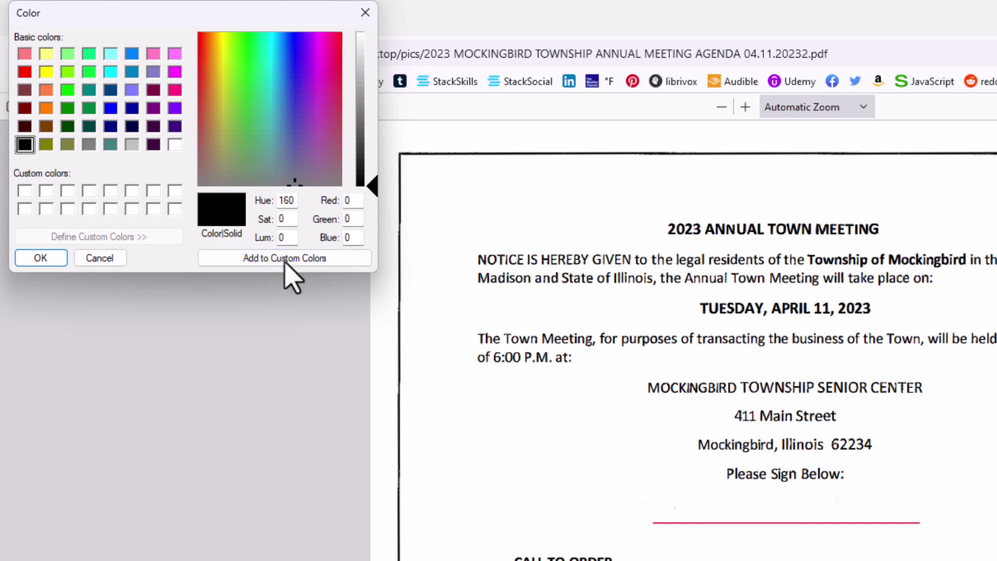
left_click(368, 15)
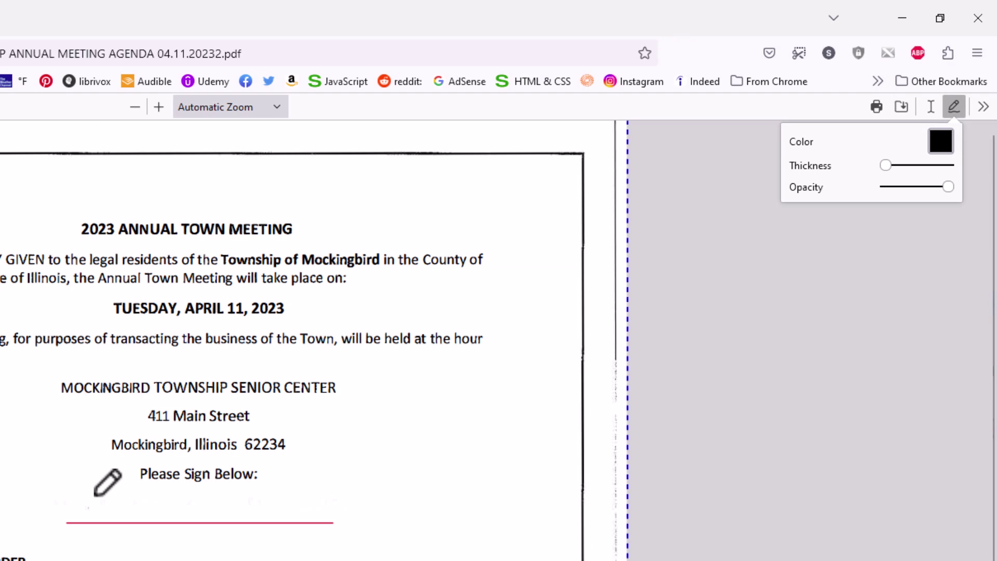
Hand-draw a first name and surname on the signature line, then thicken the ink and reduce its opacity.
mouse_move(83, 497)
left_mouse_down()
mouse_move(79, 518)
mouse_move(161, 507)
left_mouse_up()
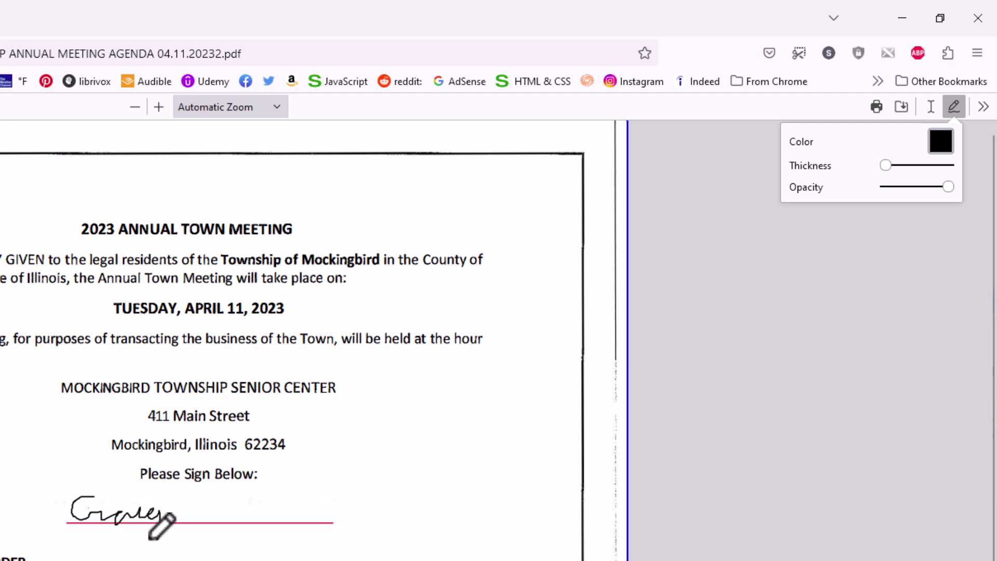
left_click_drag(150, 538, 148, 540)
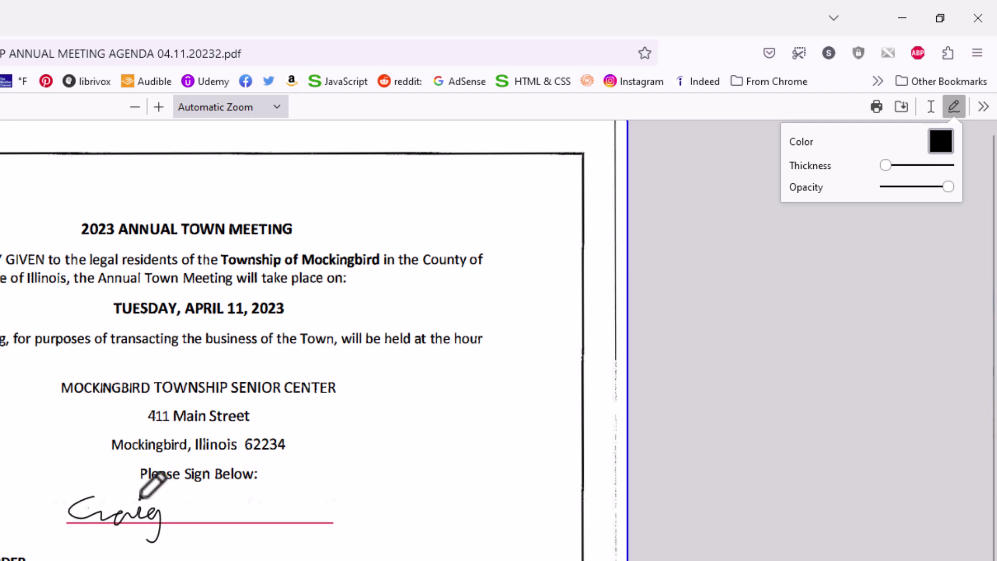
mouse_move(176, 501)
left_mouse_down()
mouse_move(182, 532)
mouse_move(224, 515)
mouse_move(248, 523)
mouse_move(283, 503)
mouse_move(314, 520)
left_mouse_up()
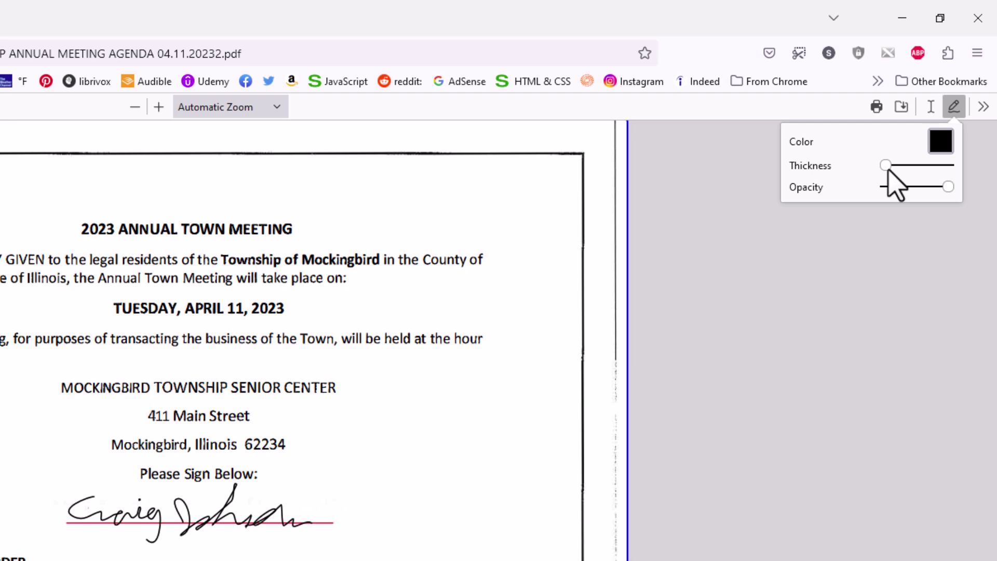
mouse_move(889, 170)
left_mouse_down()
mouse_move(907, 173)
mouse_move(890, 176)
left_mouse_up()
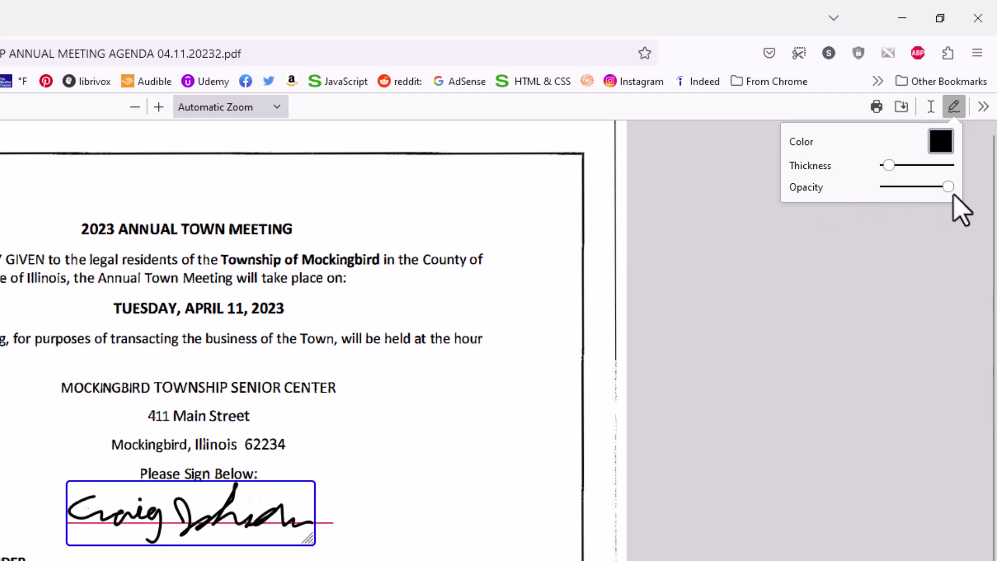
mouse_move(951, 191)
left_mouse_down()
mouse_move(912, 196)
mouse_move(934, 192)
left_mouse_up()
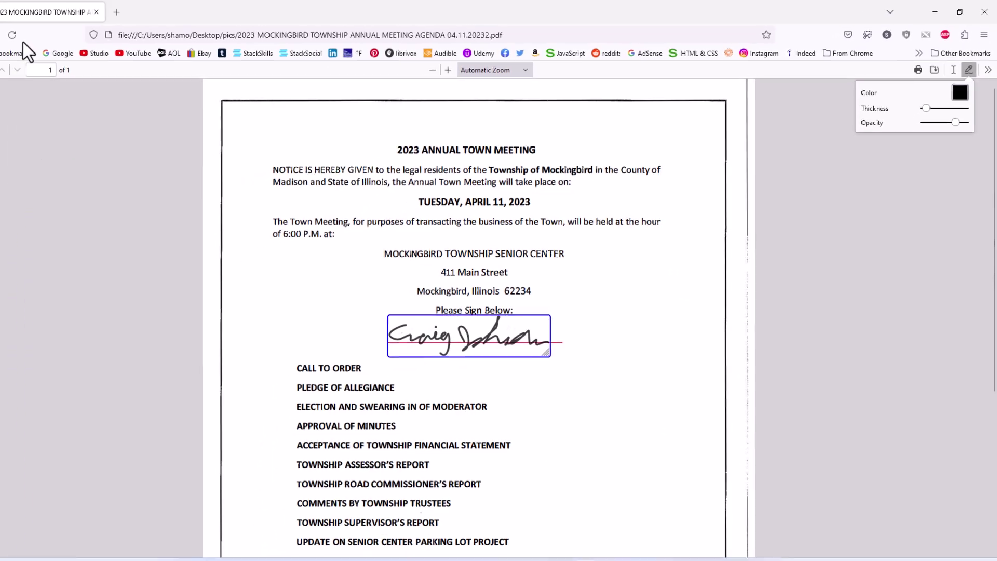
Reload the agenda and leave the page without saving, discarding the drawn signature.
left_click(54, 36)
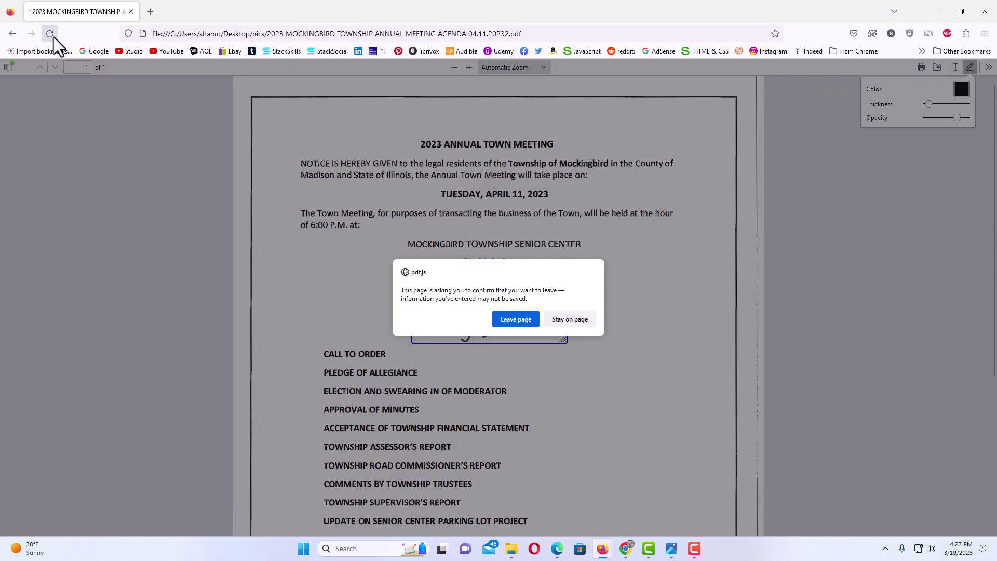
left_click(514, 322)
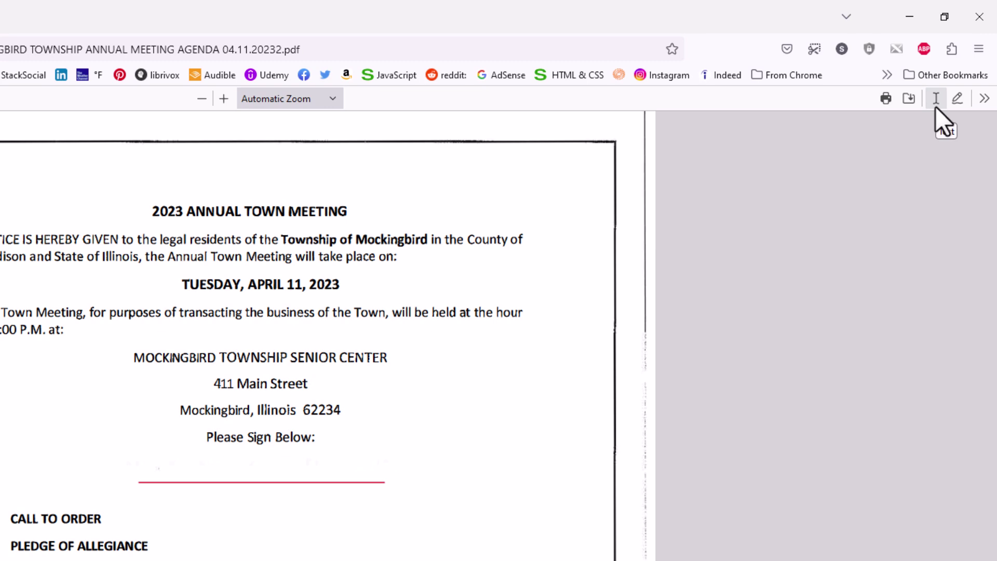
Type the signer's name in a text box on the signature line and enlarge its font size.
left_click(936, 103)
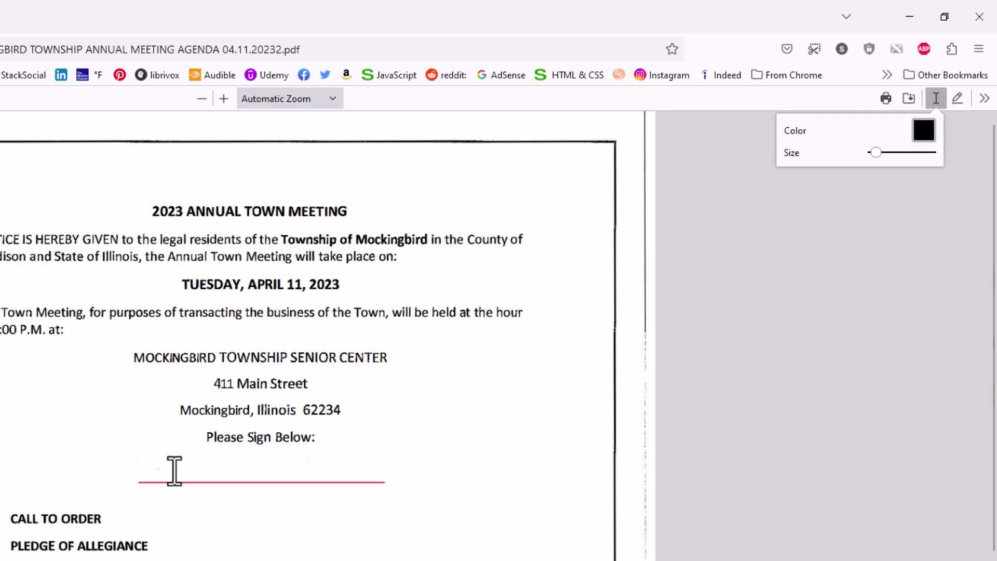
left_click(174, 471)
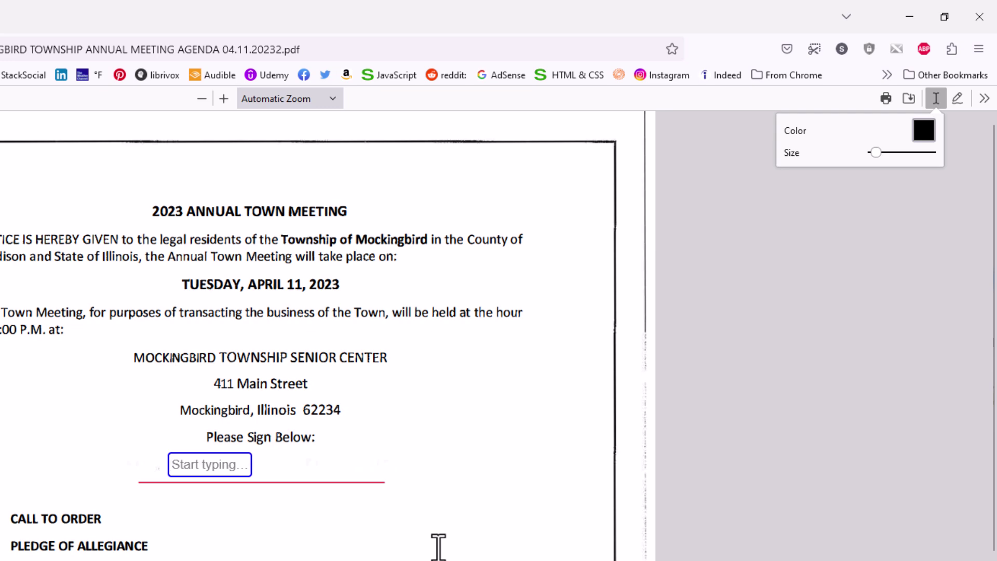
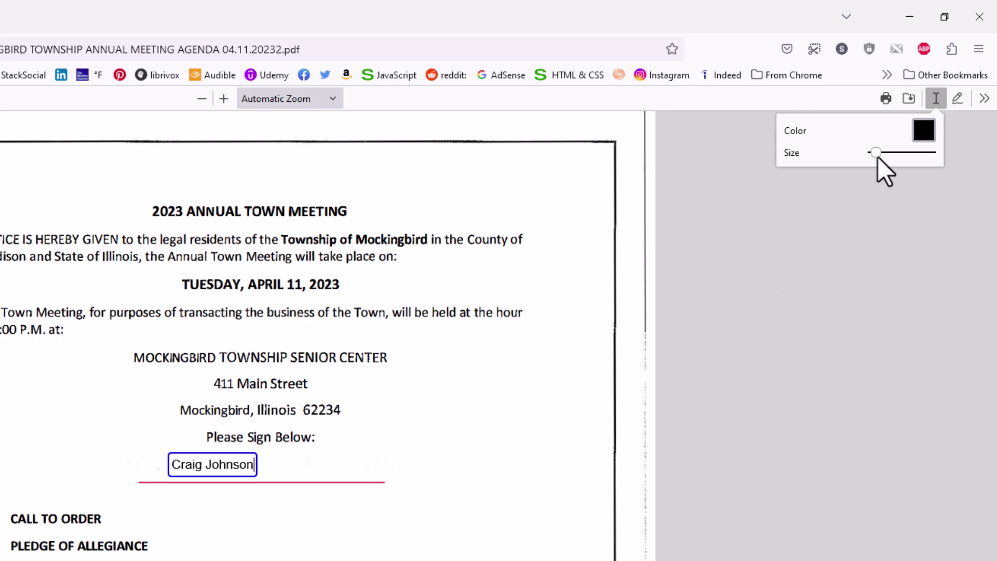
left_click_drag(878, 157, 881, 157)
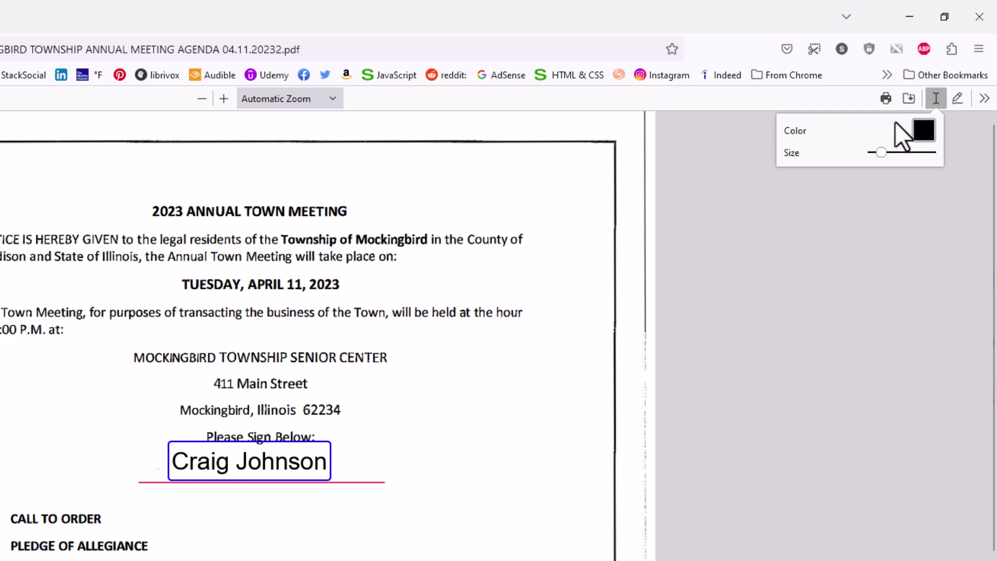
Save the signed agenda PDF under its original file name.
left_click(909, 98)
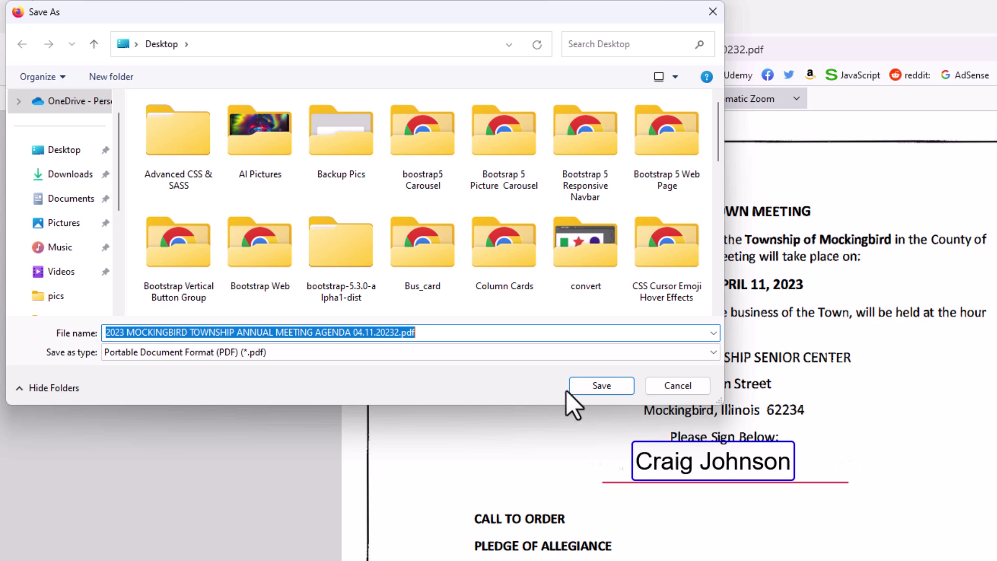
left_click(592, 386)
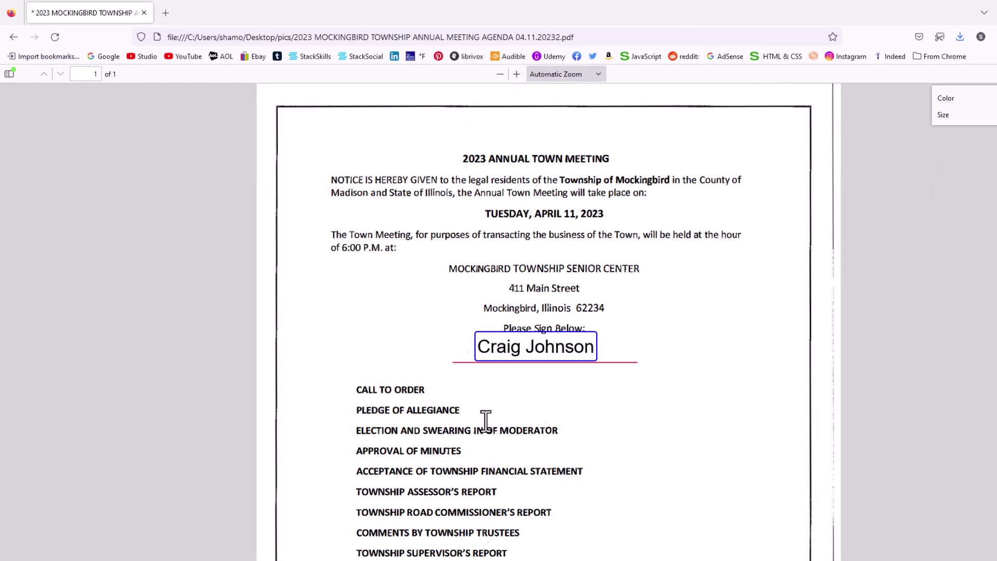
Open the saved agenda PDF from the pics folder in Acrobat Pro and scroll to the signature.
left_click(511, 551)
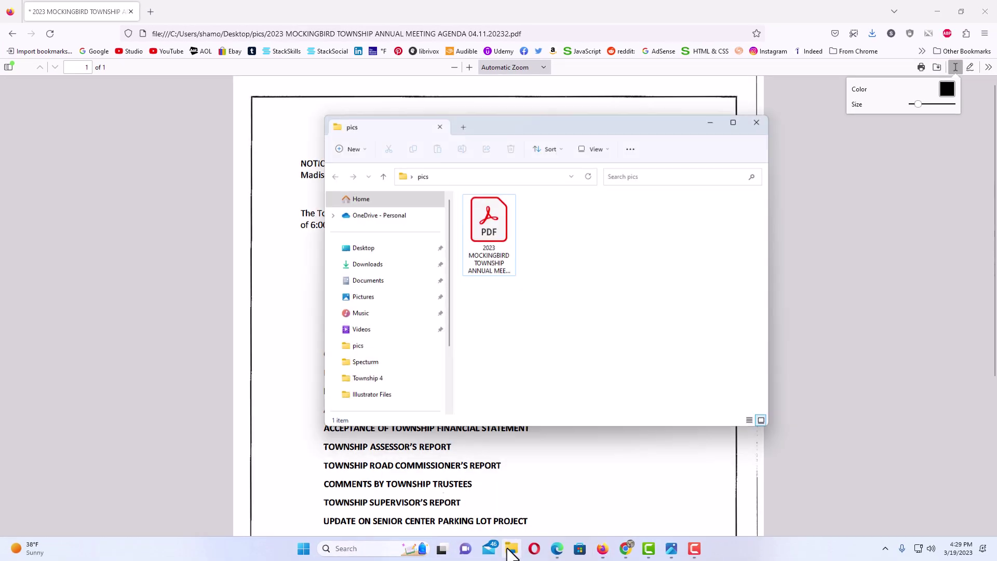
left_click(494, 233)
double_click(496, 261)
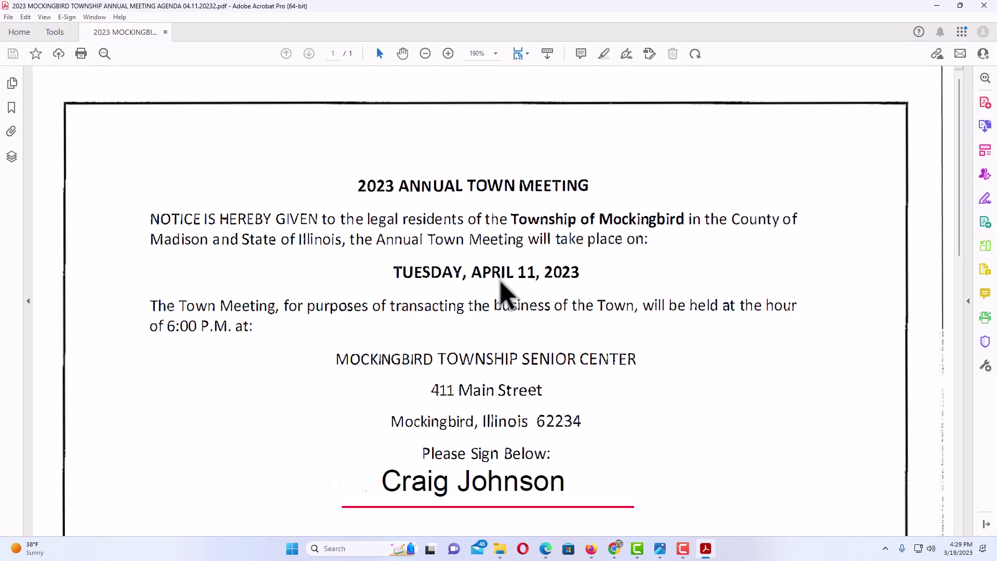
scroll(507, 311, "down", 3)
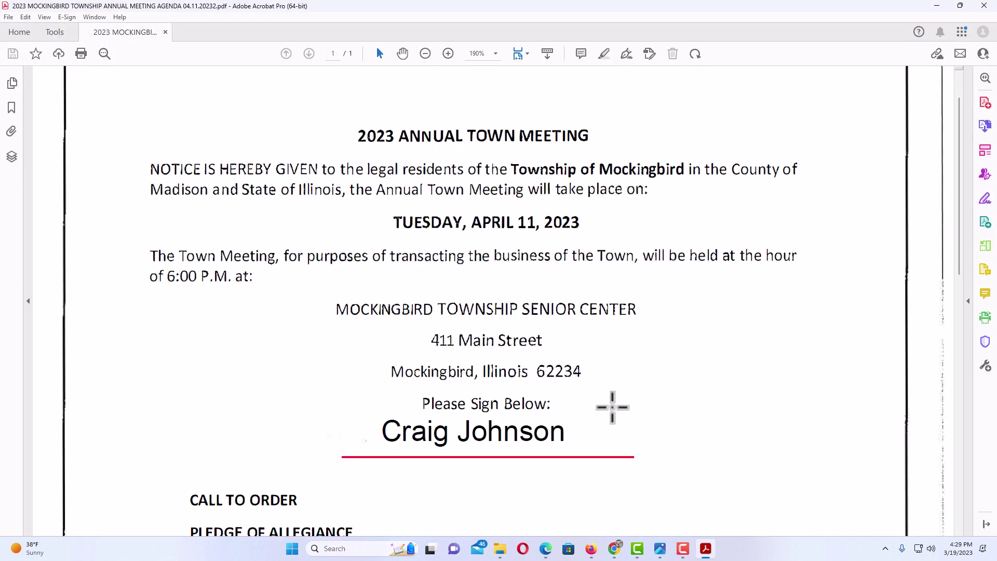